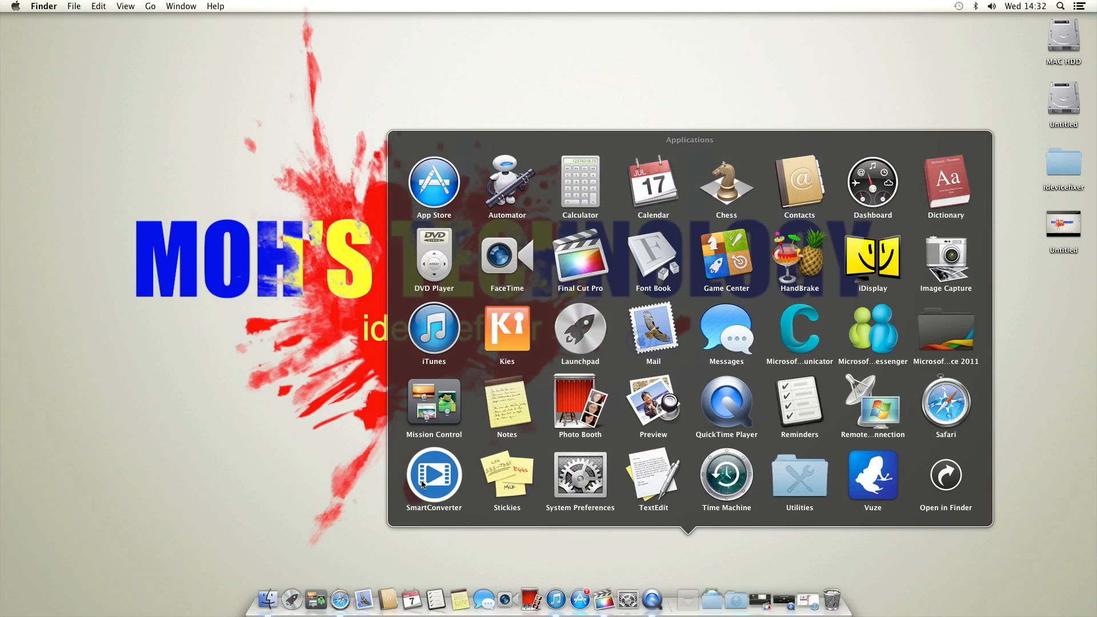
Open SmartConverter and load the Untitled video from the desktop into it.
click(424, 477)
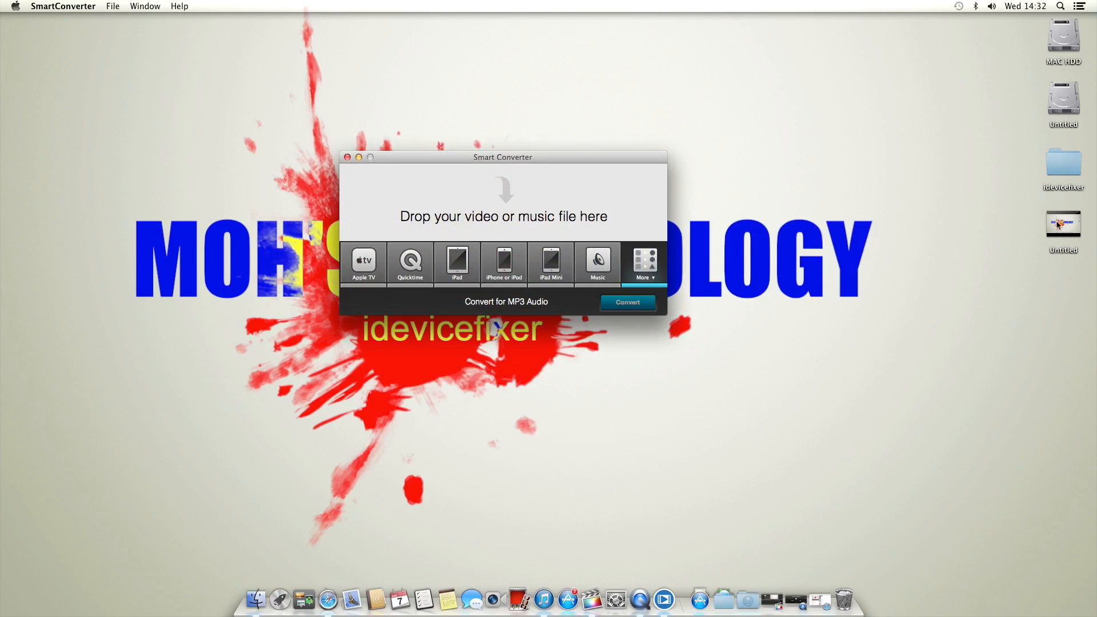
drag(1057, 225, 552, 207)
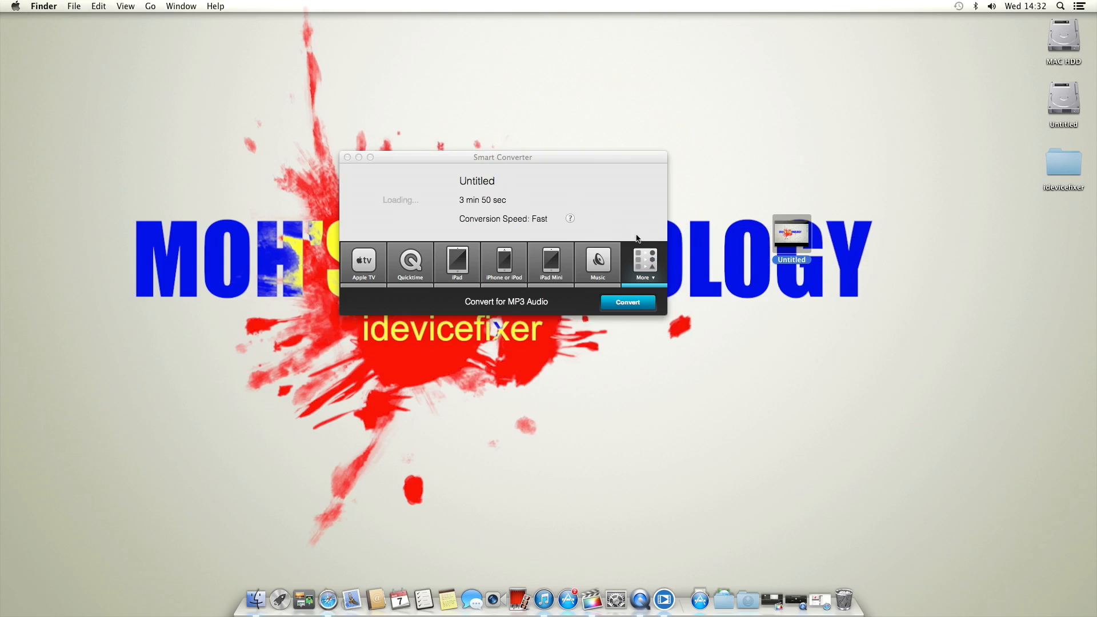
drag(563, 157, 574, 151)
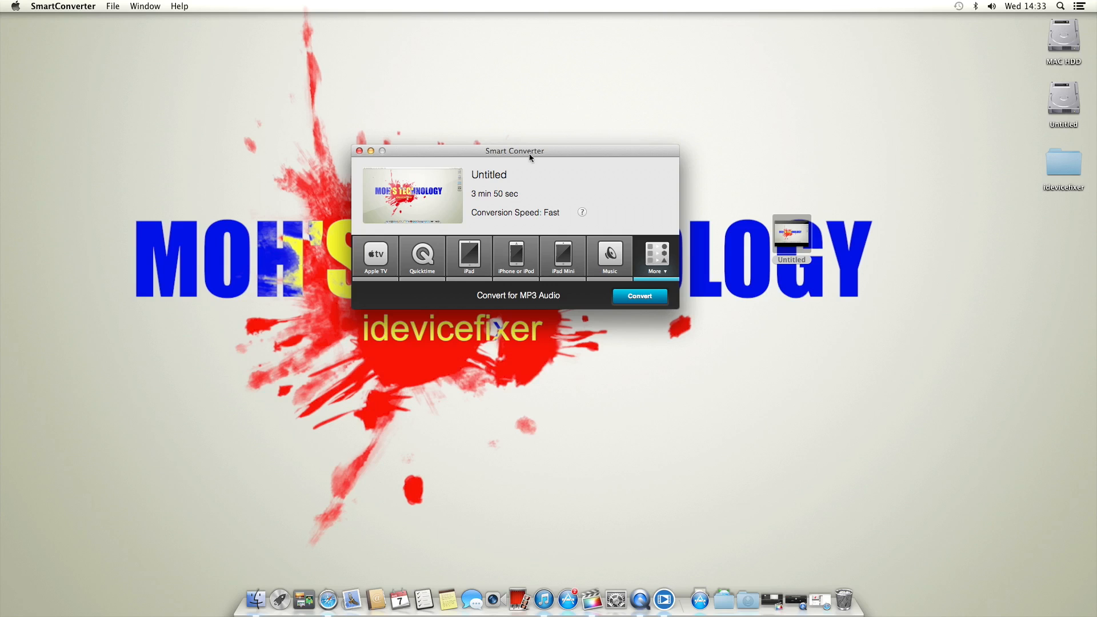
drag(529, 158, 538, 150)
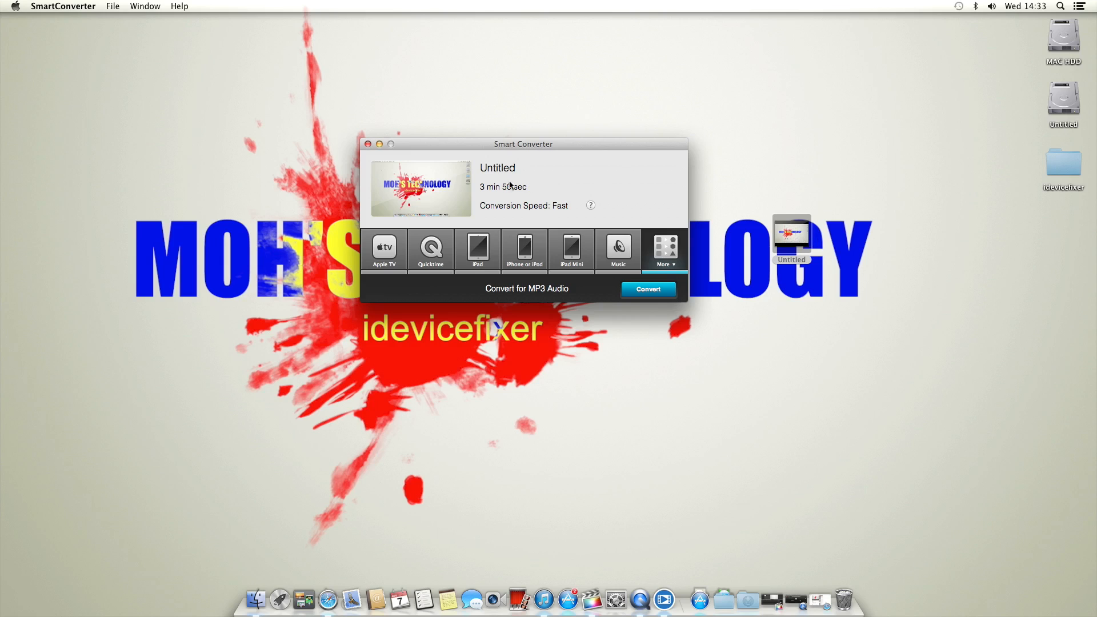
Convert the loaded Untitled video using the MP3 Audio format.
click(676, 258)
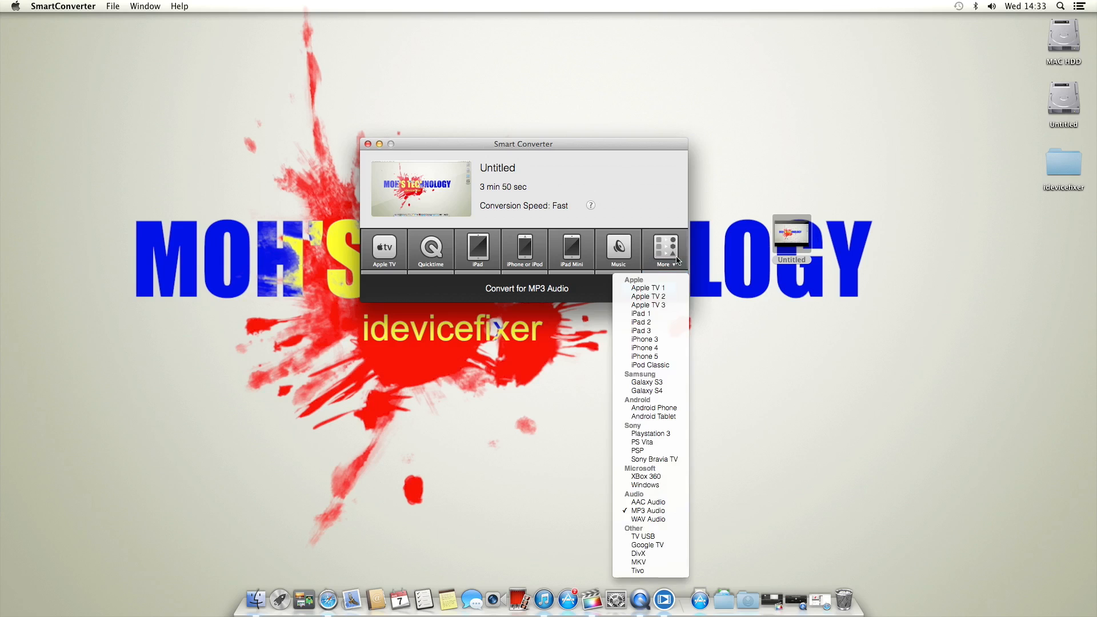
click(643, 511)
click(649, 293)
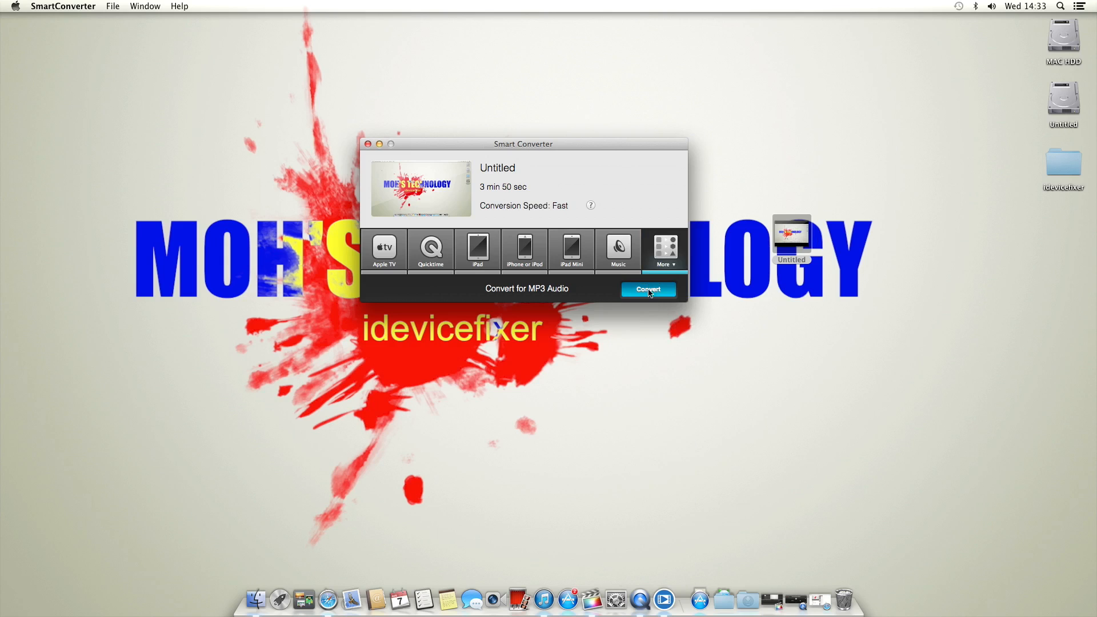
click(676, 161)
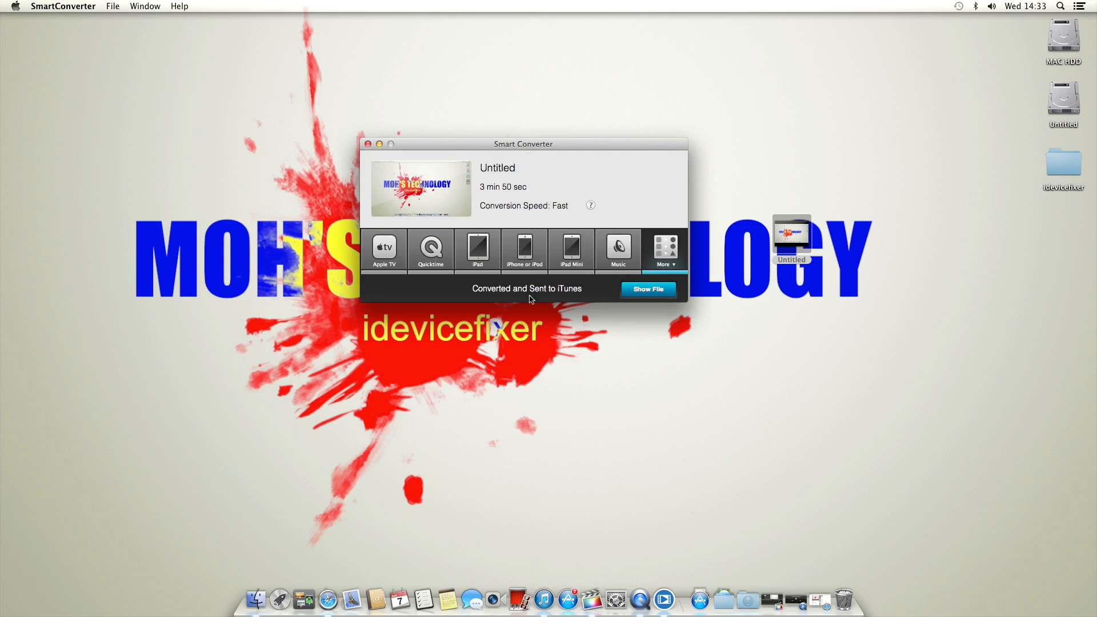
Reveal the converted Untitled-mp3.mp3 file, move it to the desktop, and quit SmartConverter.
click(645, 290)
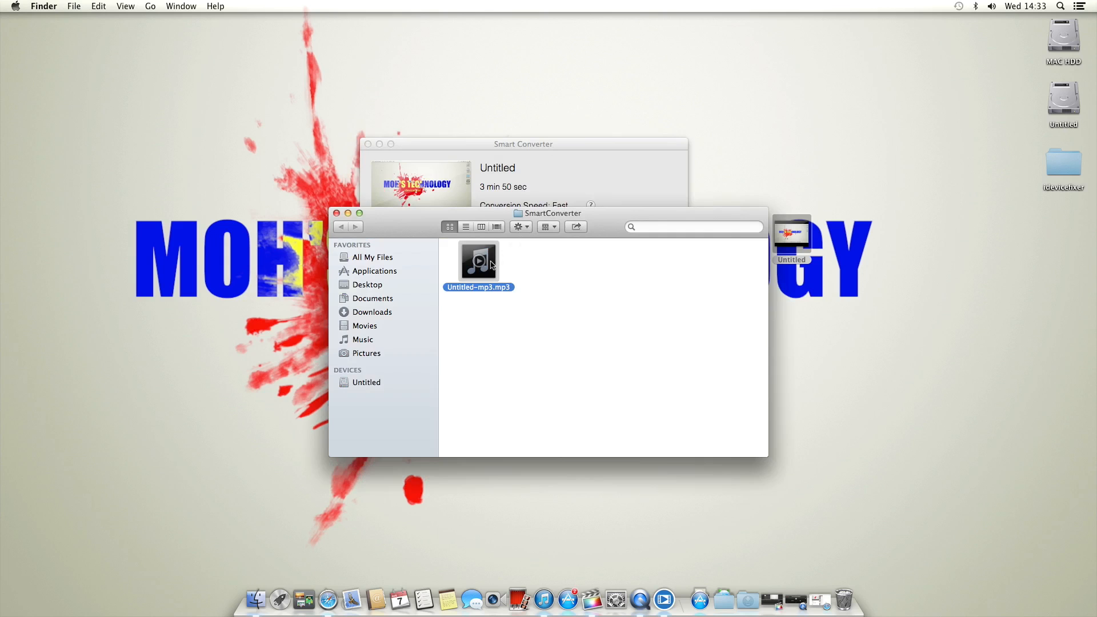
drag(473, 259, 779, 163)
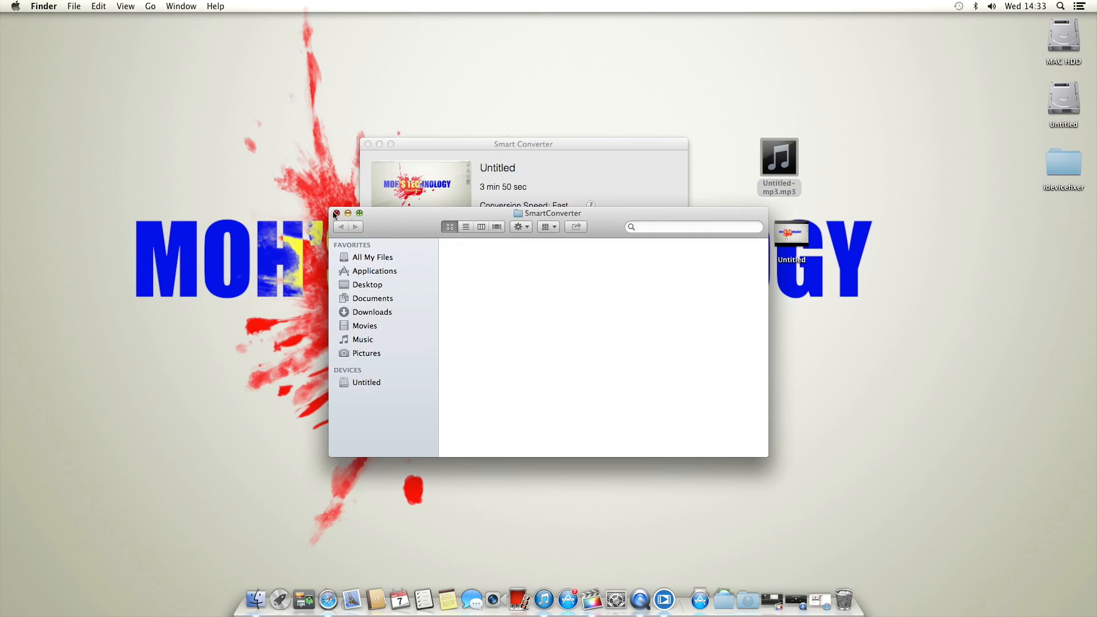
click(337, 213)
click(485, 147)
key(super+q)
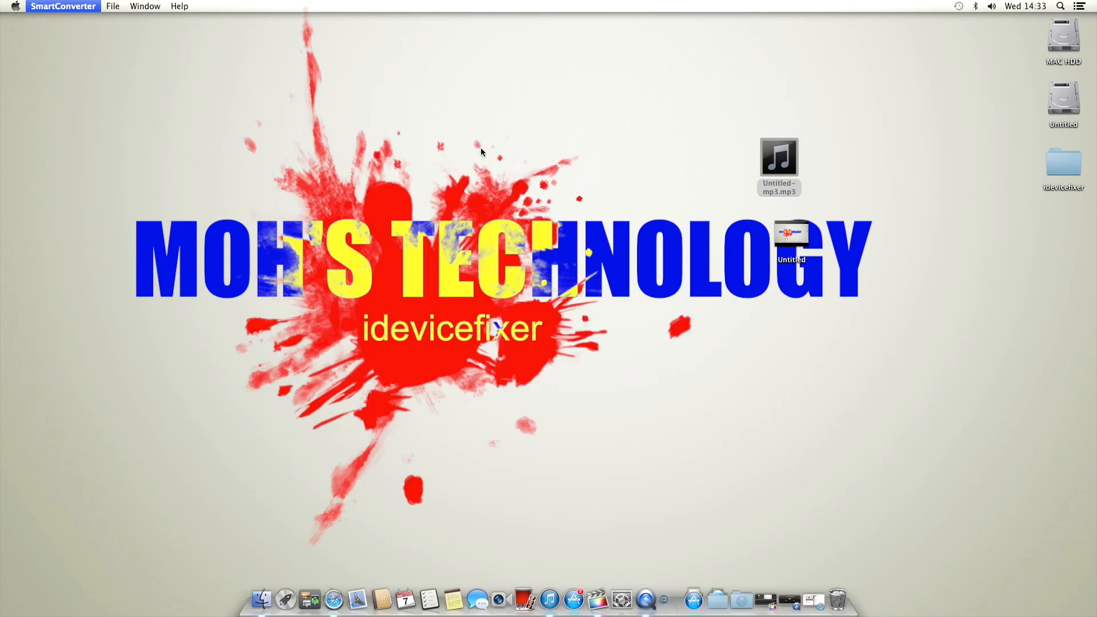
Arrange the Untitled video and Untitled-mp3.mp3 together on the desktop below the idevicefixer folder.
click(782, 187)
drag(784, 190, 794, 320)
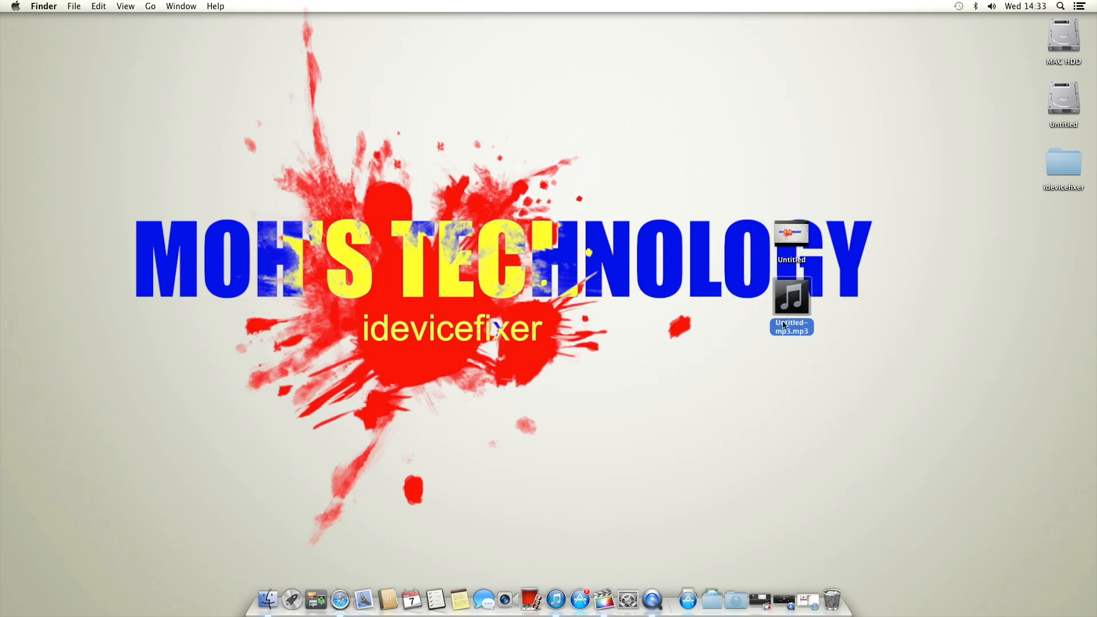
click(817, 310)
click(795, 319)
click(845, 380)
drag(818, 382, 785, 220)
drag(786, 232, 1057, 239)
click(889, 339)
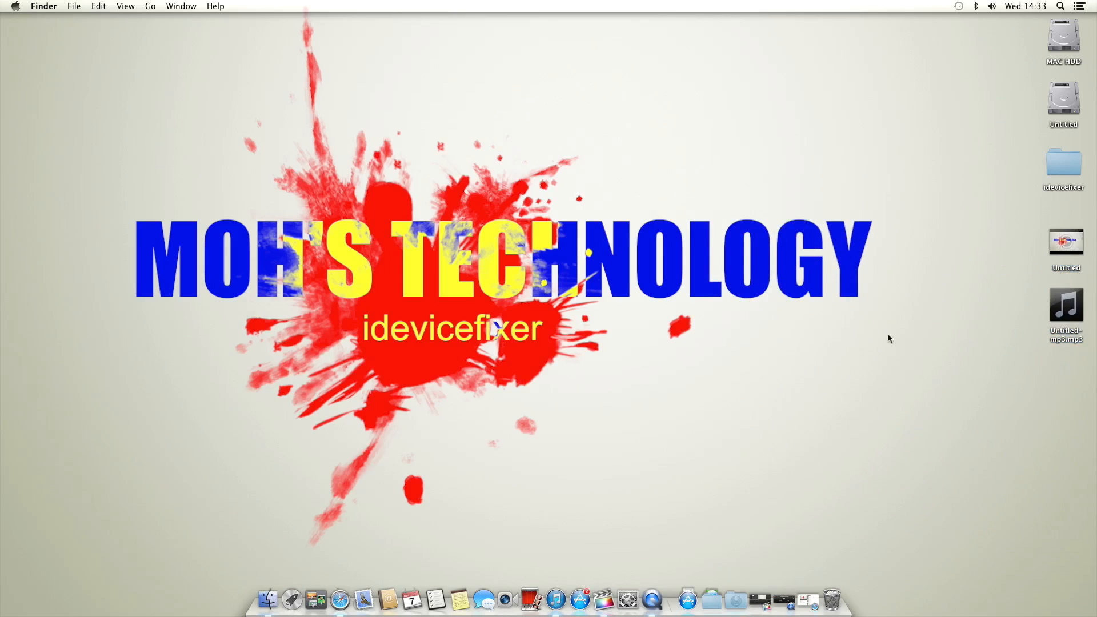
Switch to Final Cut Pro and import Untitled and Untitled-mp3.mp3 from the Desktop into the existing event New Event 5-08-2013.
click(764, 594)
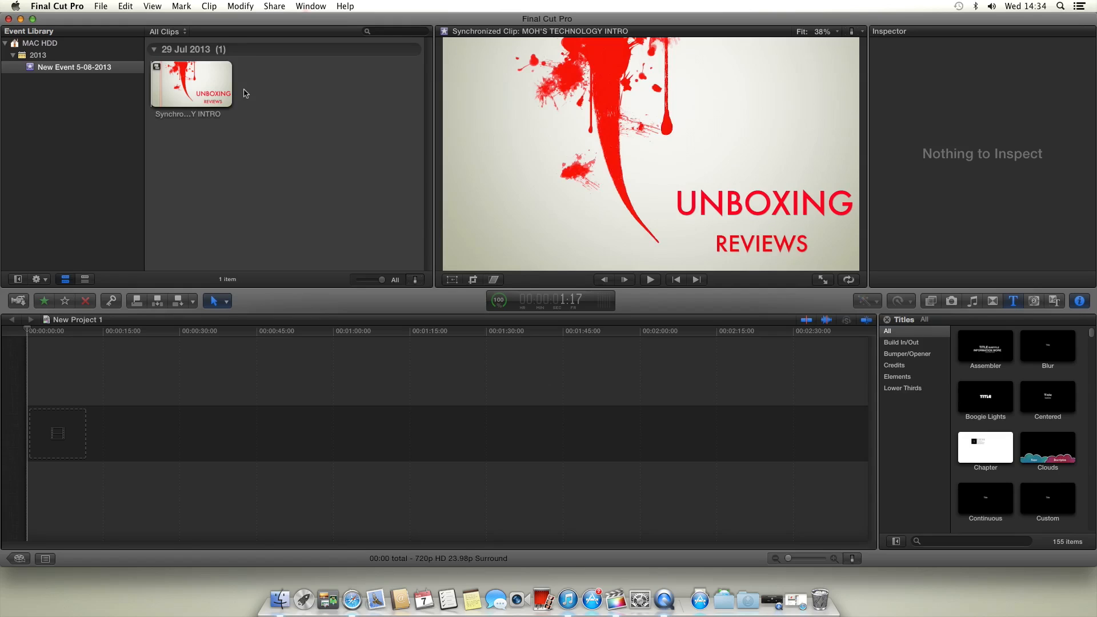
click(100, 7)
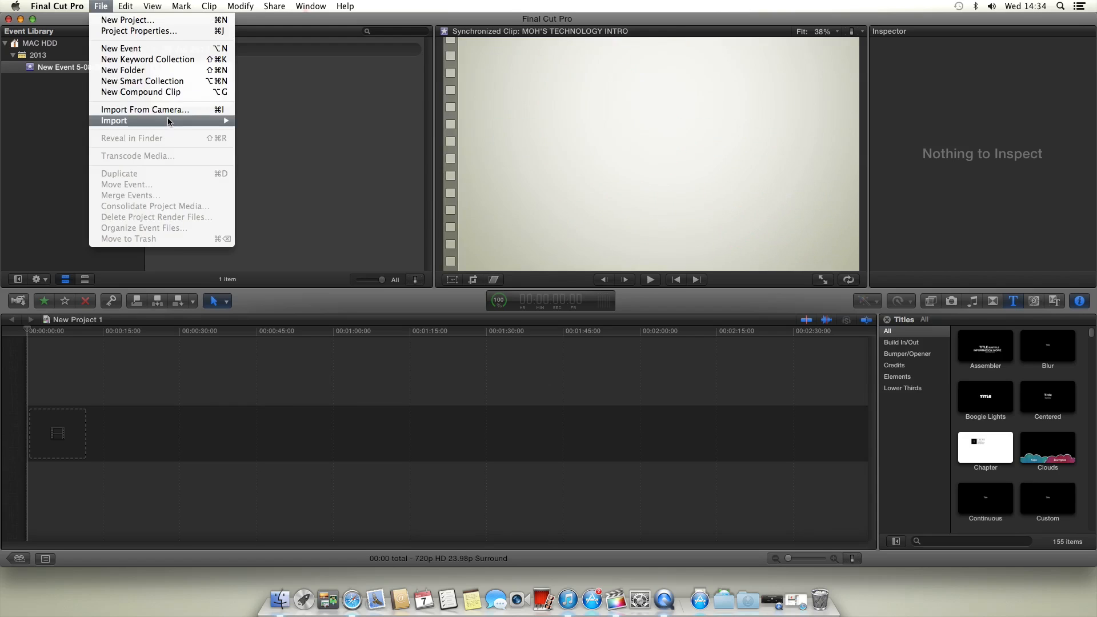
mouse_move(171, 121)
click(255, 126)
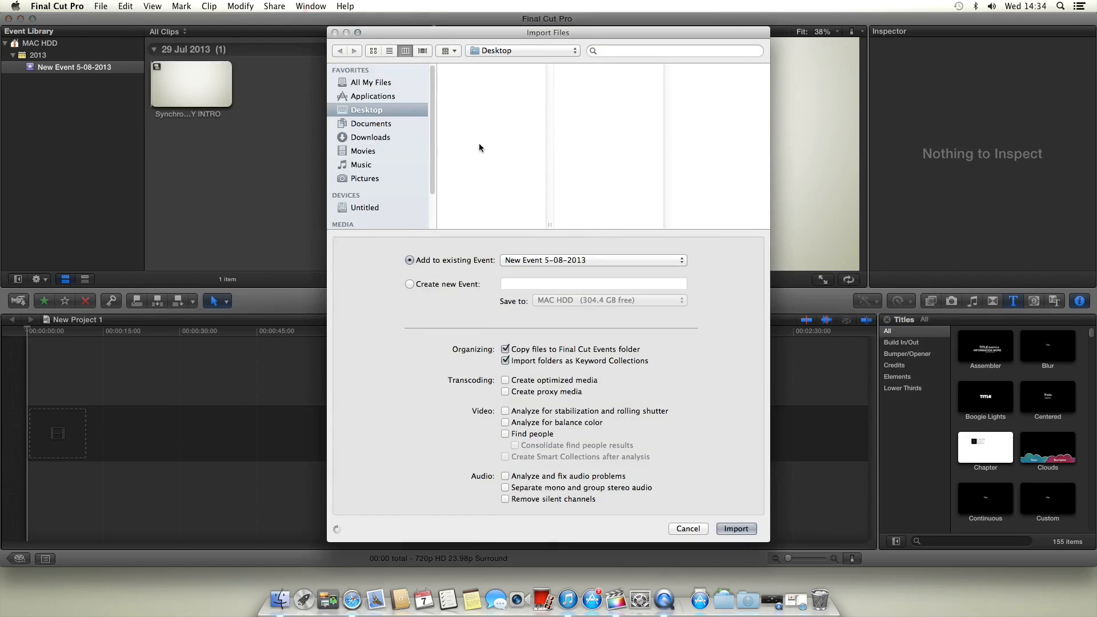
drag(490, 101, 490, 81)
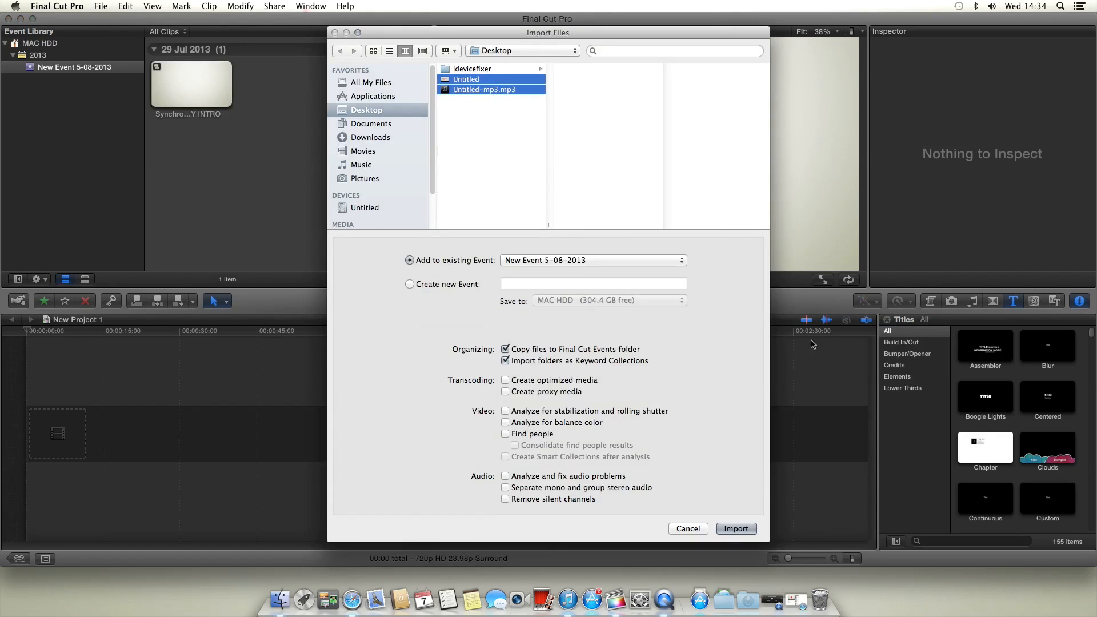
click(737, 529)
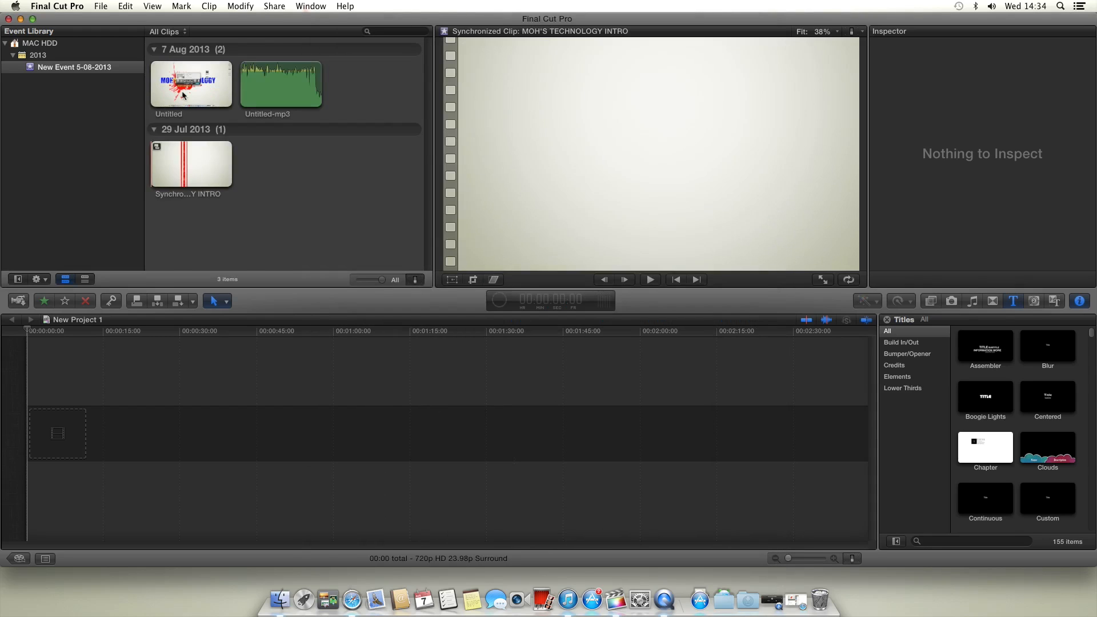
Turn off the Mono audio channel of the imported Untitled video clip in its channel configuration.
click(189, 85)
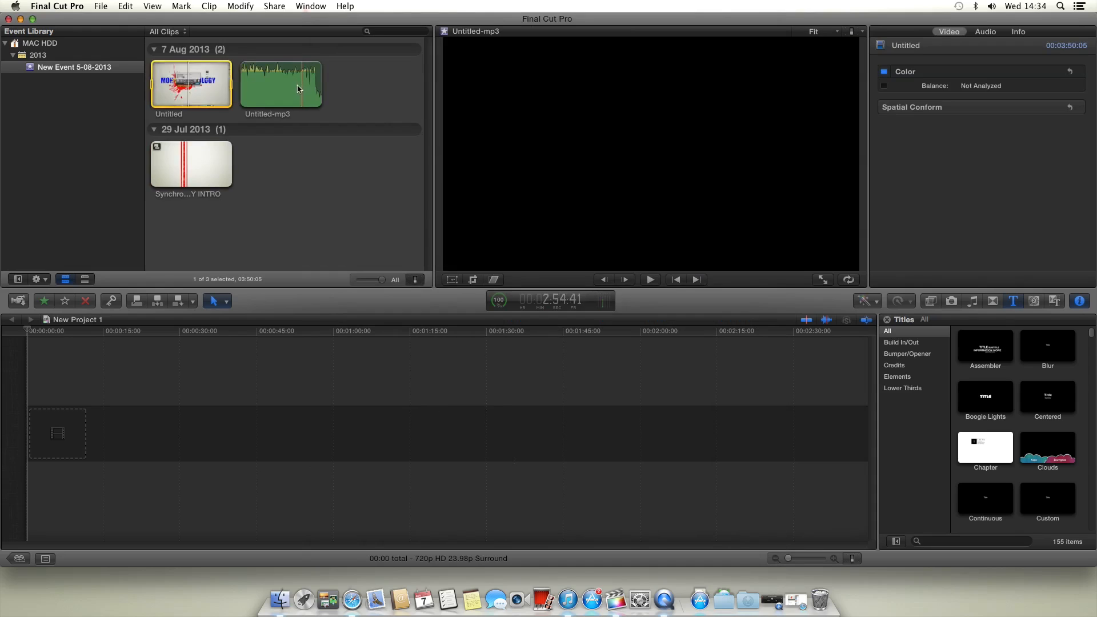
click(297, 86)
click(379, 86)
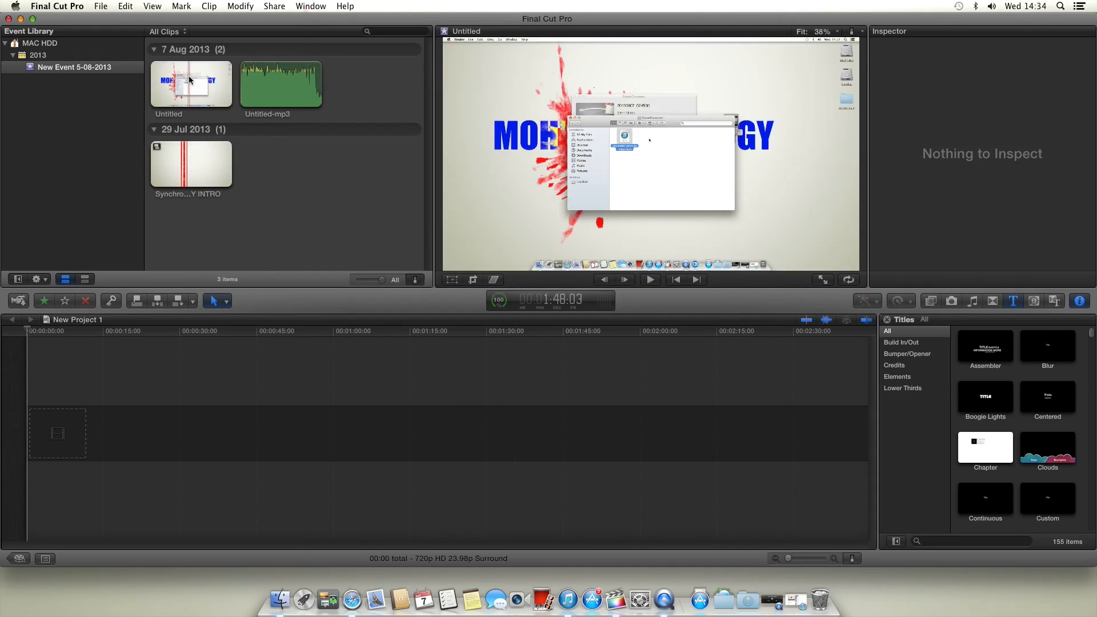
click(169, 92)
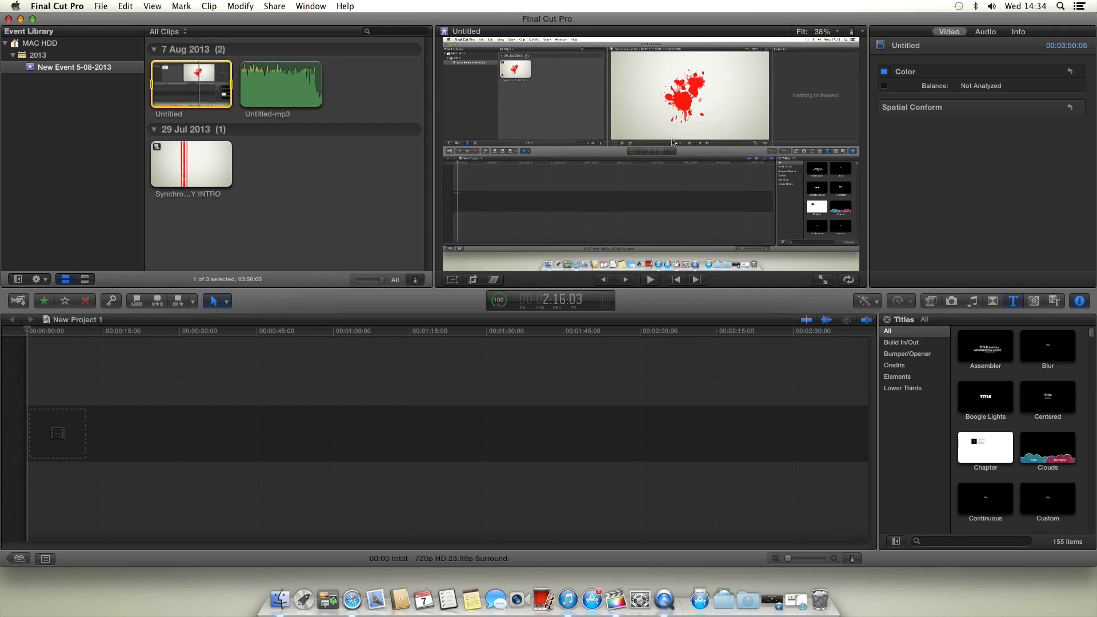
click(1033, 404)
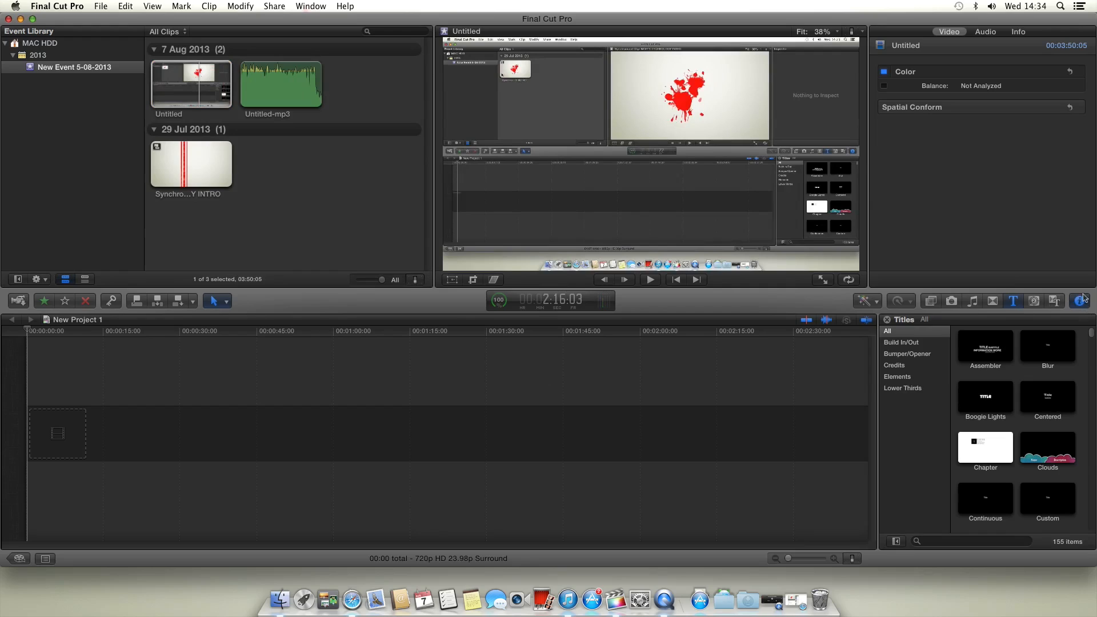
click(994, 36)
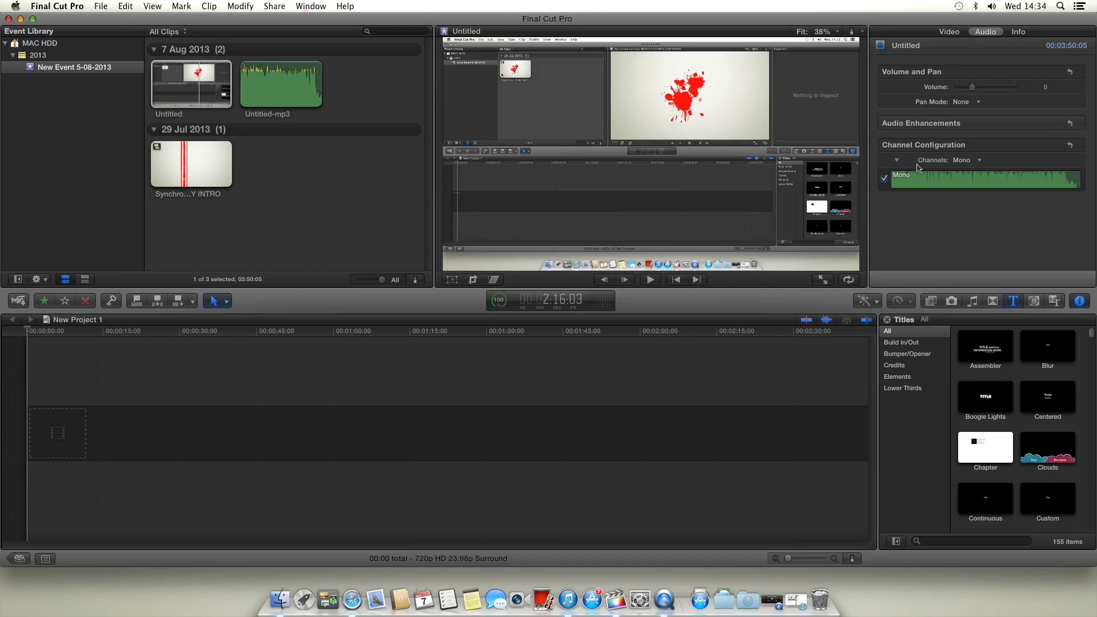
click(897, 160)
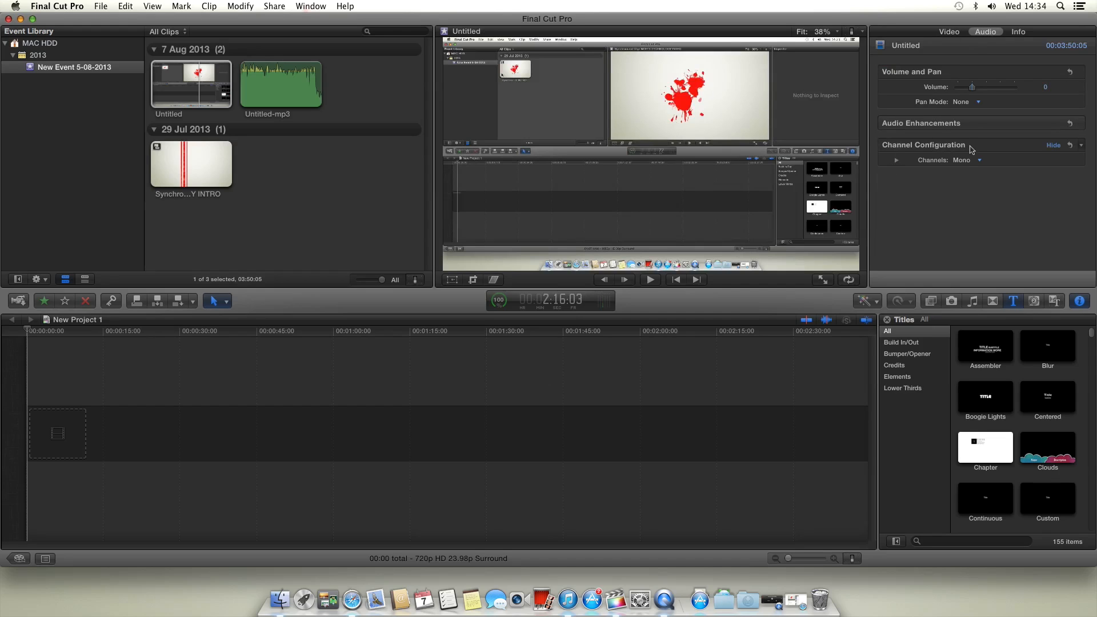
click(896, 160)
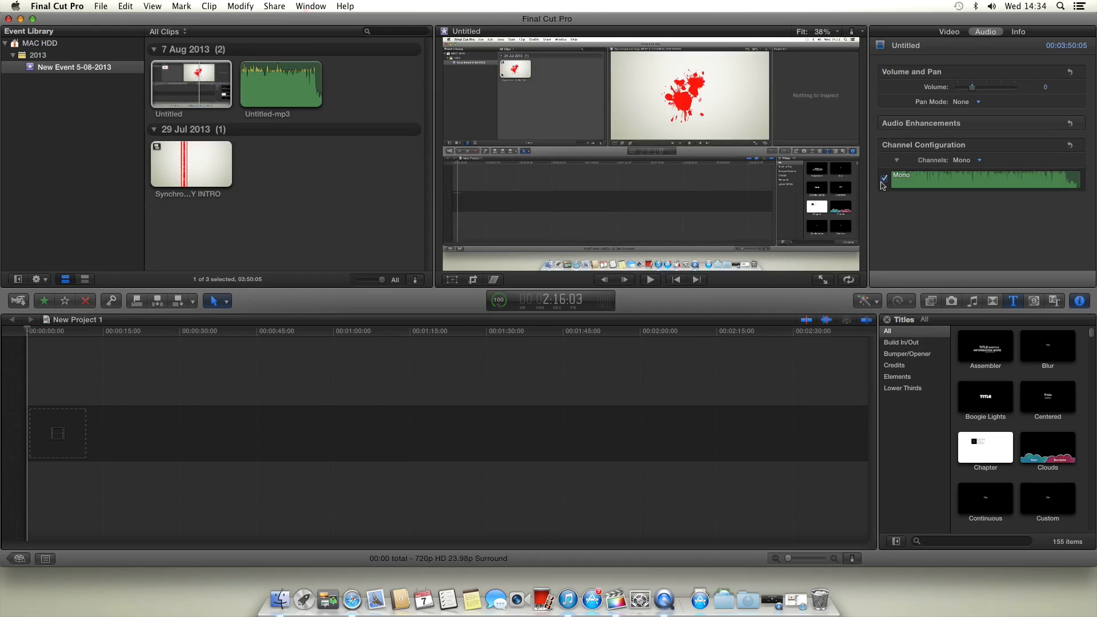
click(885, 179)
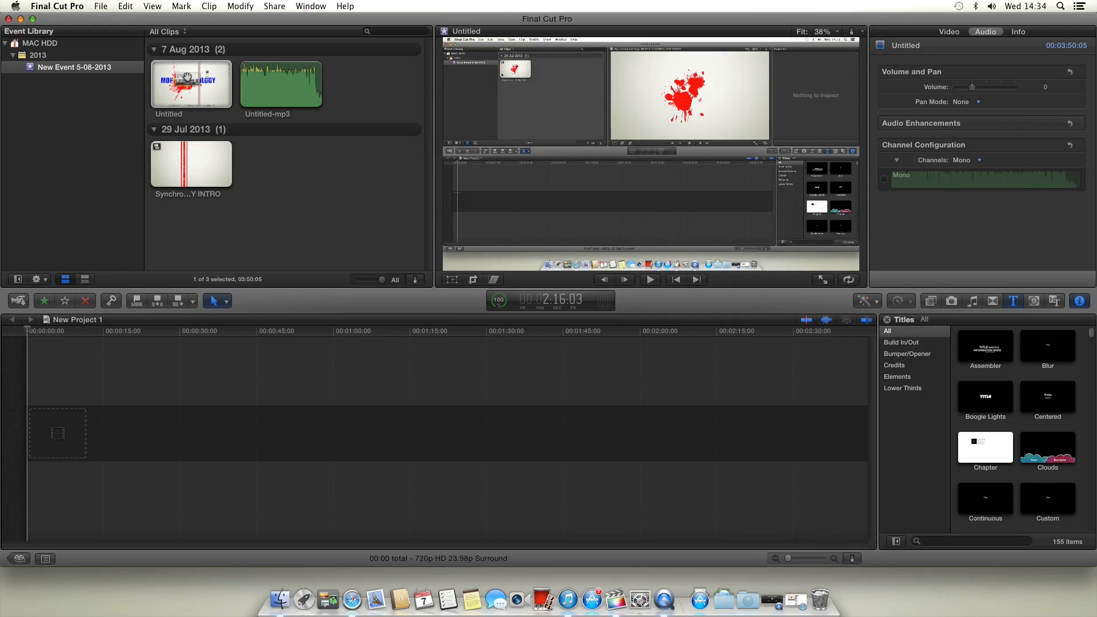
Synchronize the Untitled video clip with the Untitled-mp3 audio clip.
click(166, 85)
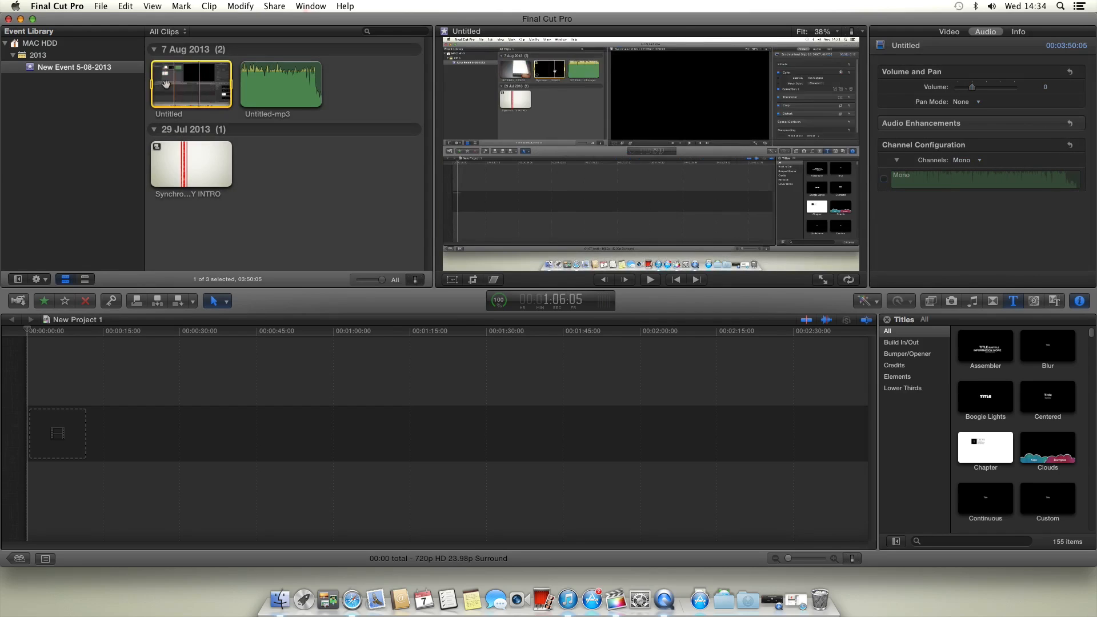
drag(372, 92, 166, 89)
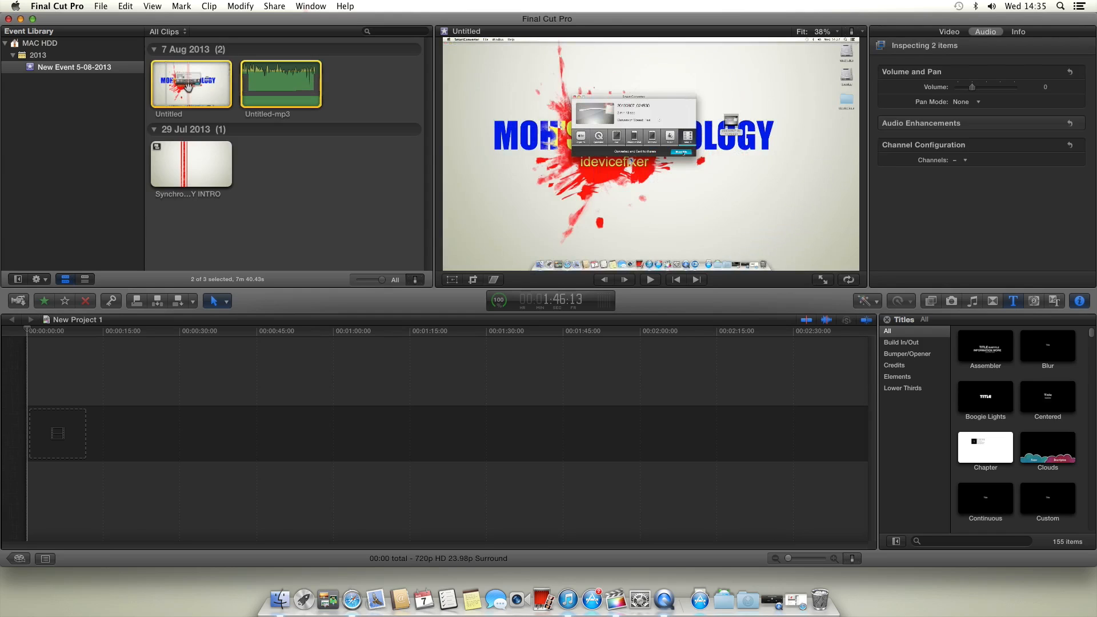
click(211, 7)
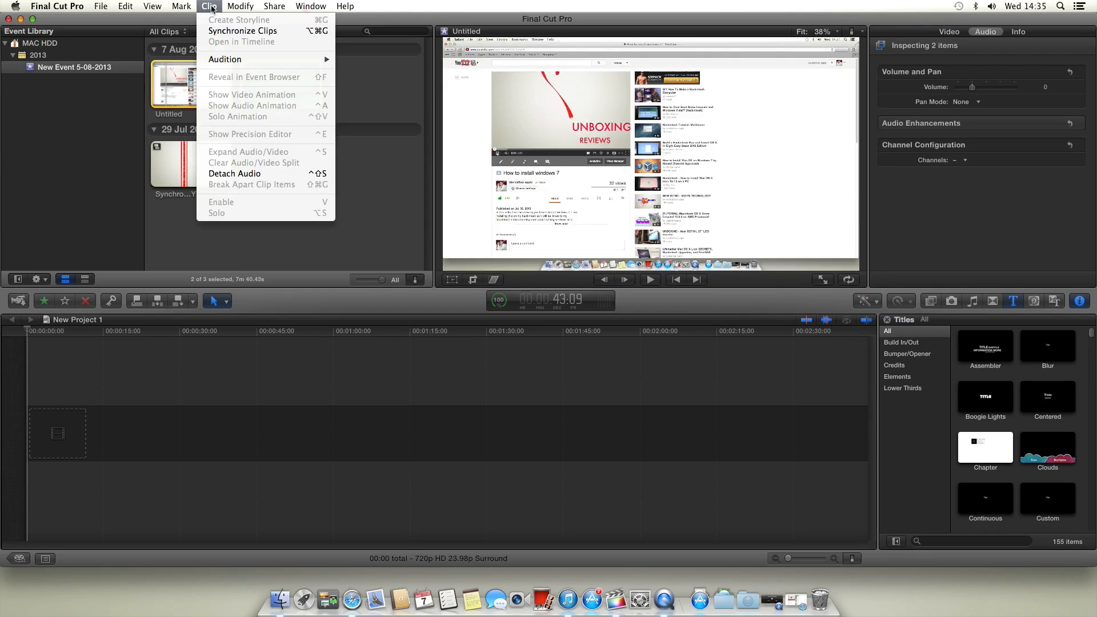
click(234, 31)
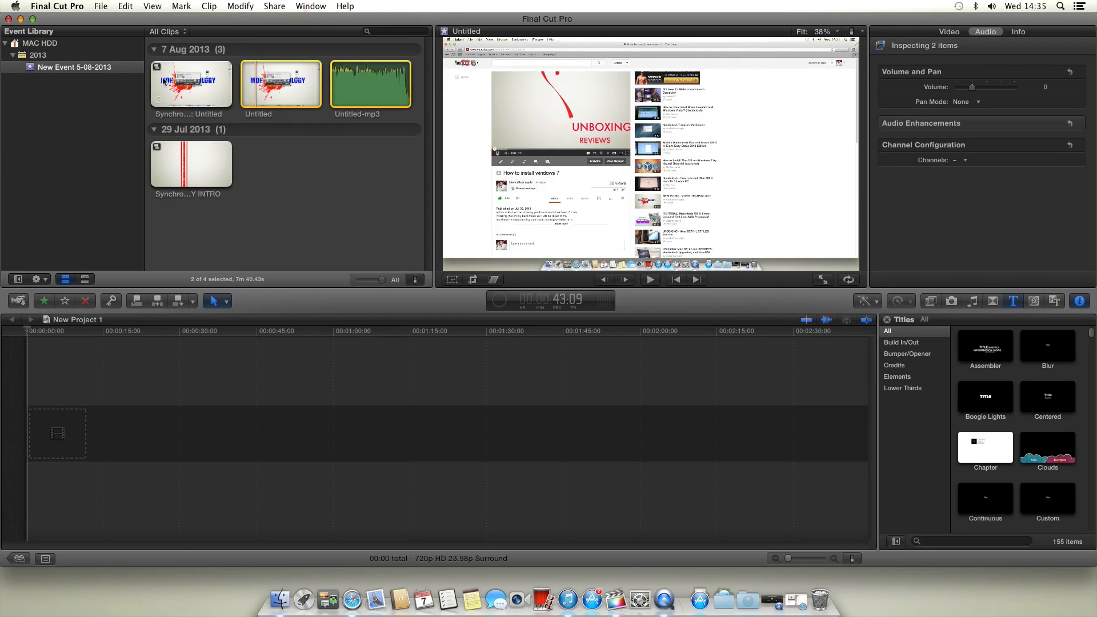
Add the new synchronized clip to the New Project 1 timeline and disable the Untitled audio component of the synchronized clip in the event.
click(169, 83)
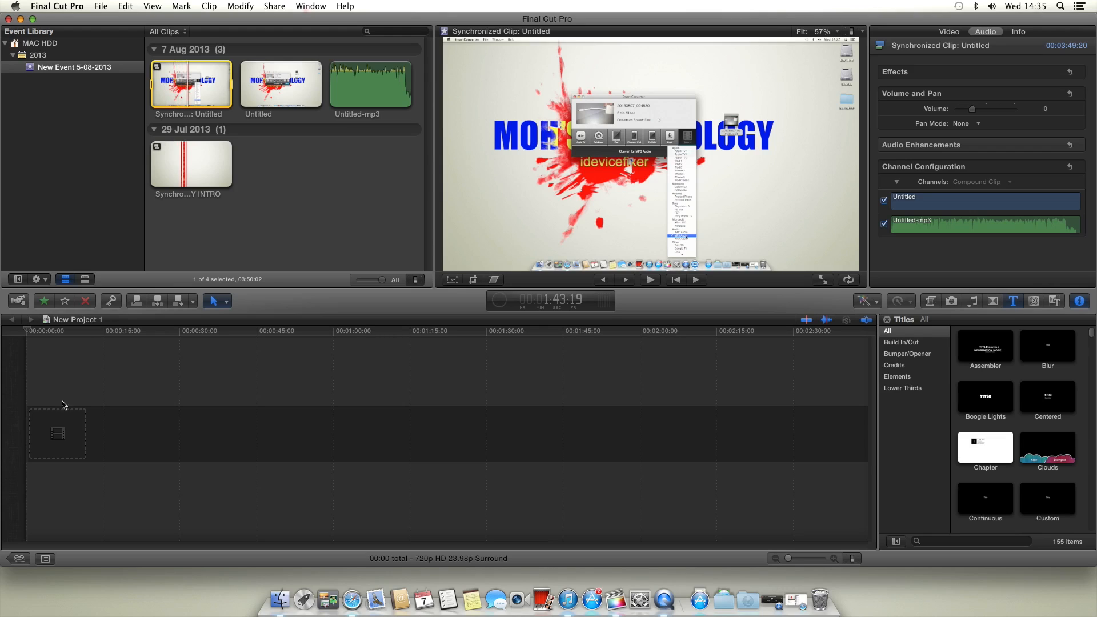
drag(44, 451, 45, 433)
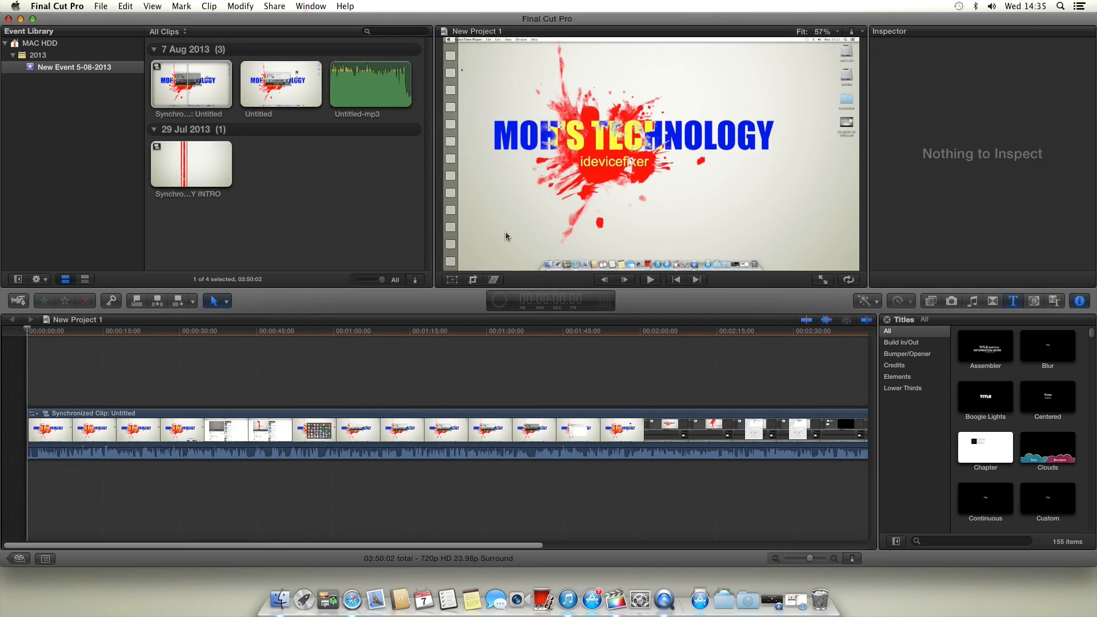
click(510, 434)
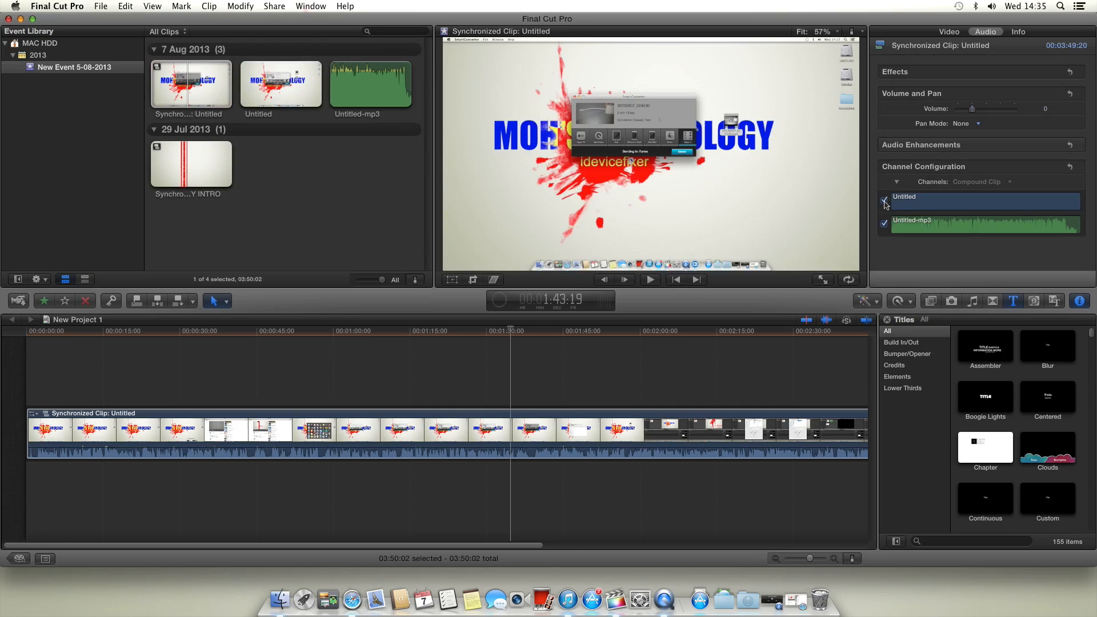
click(885, 202)
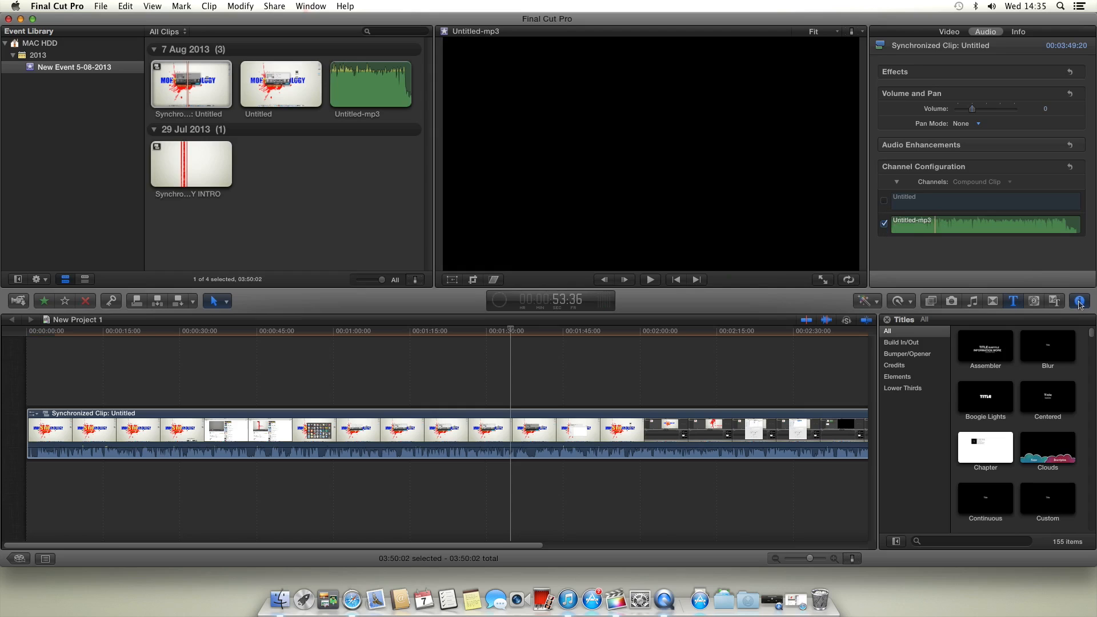
Review the QuickTime movie export options for New Project 1 and close them without exporting.
click(505, 412)
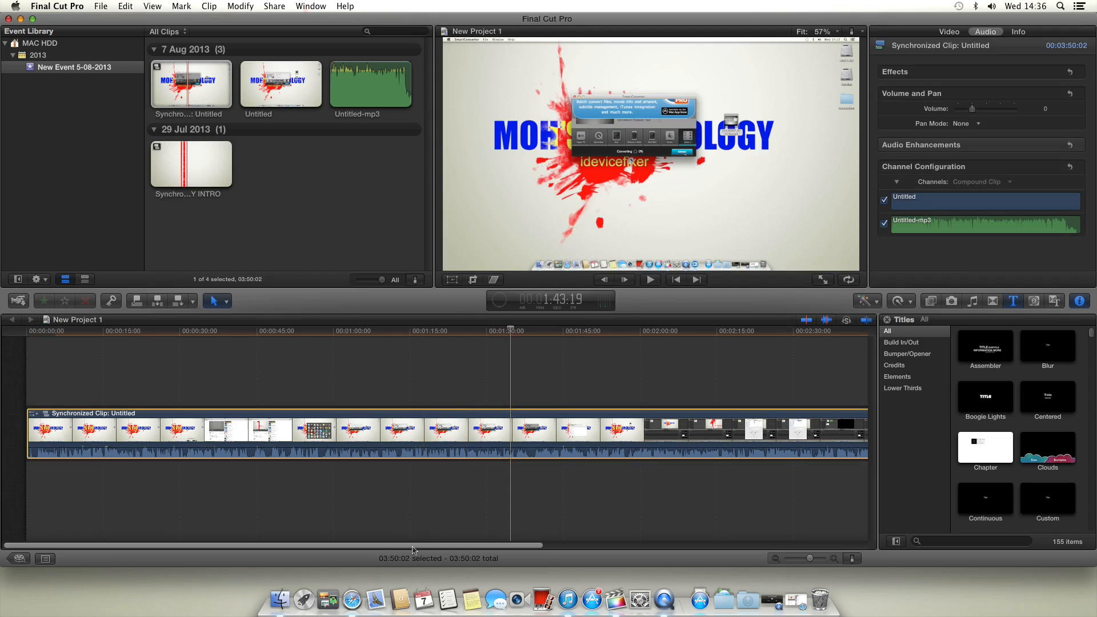
click(273, 6)
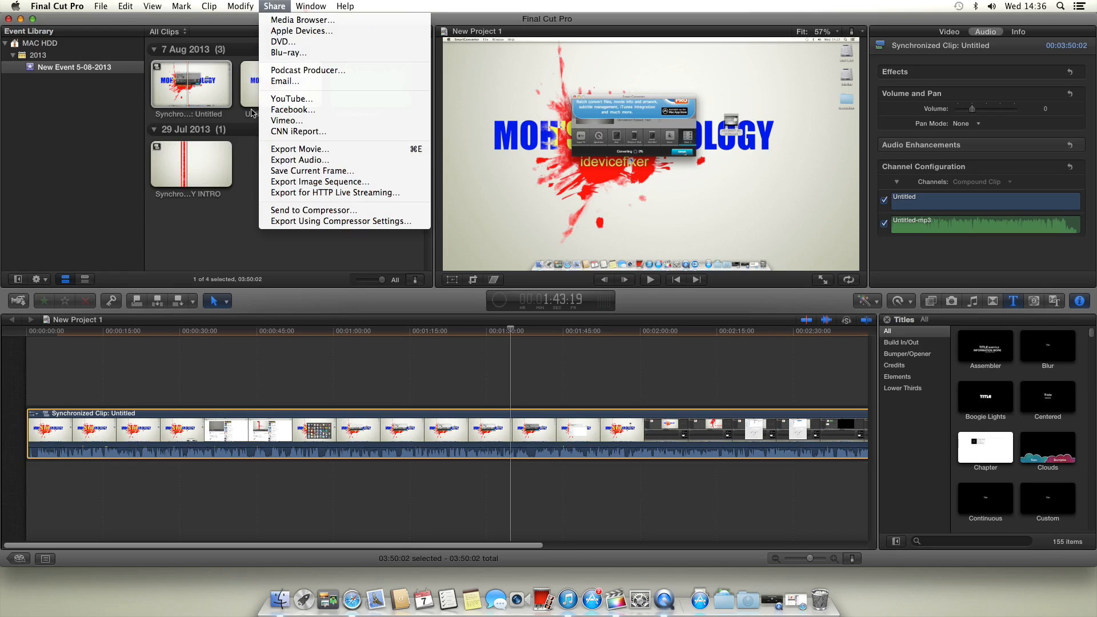
click(294, 149)
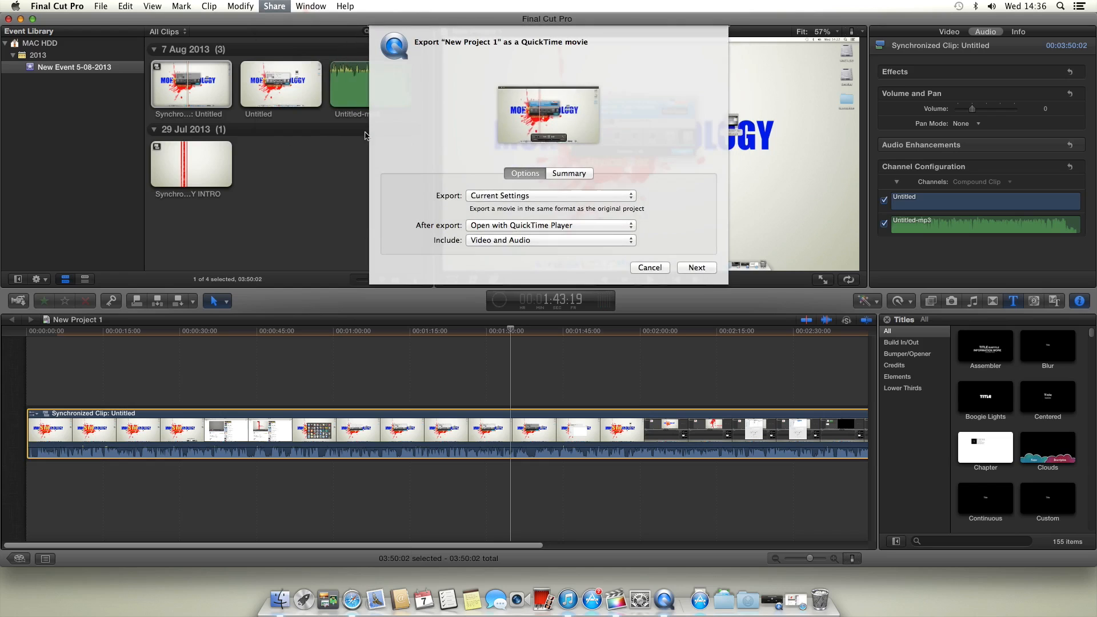
click(650, 267)
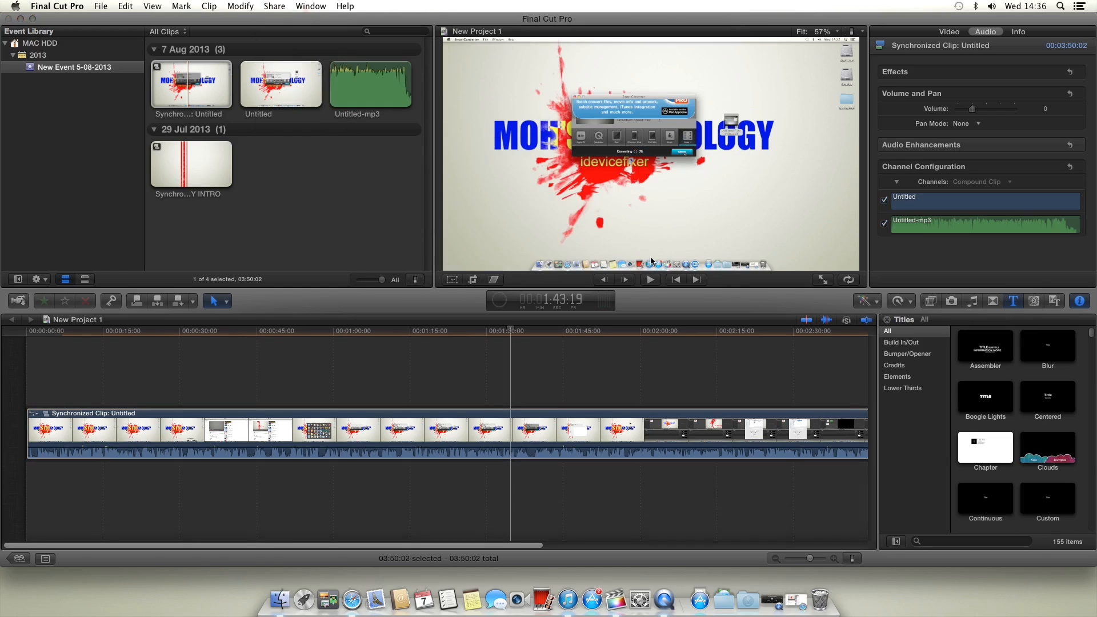